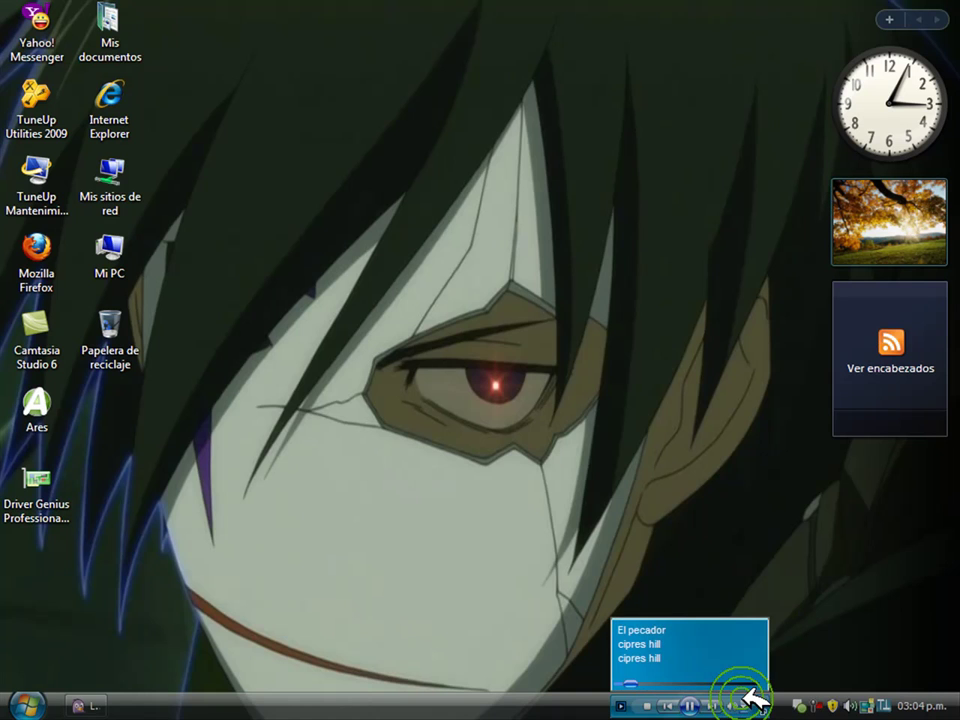
Adjust the media player's volume.
drag(752, 700, 720, 705)
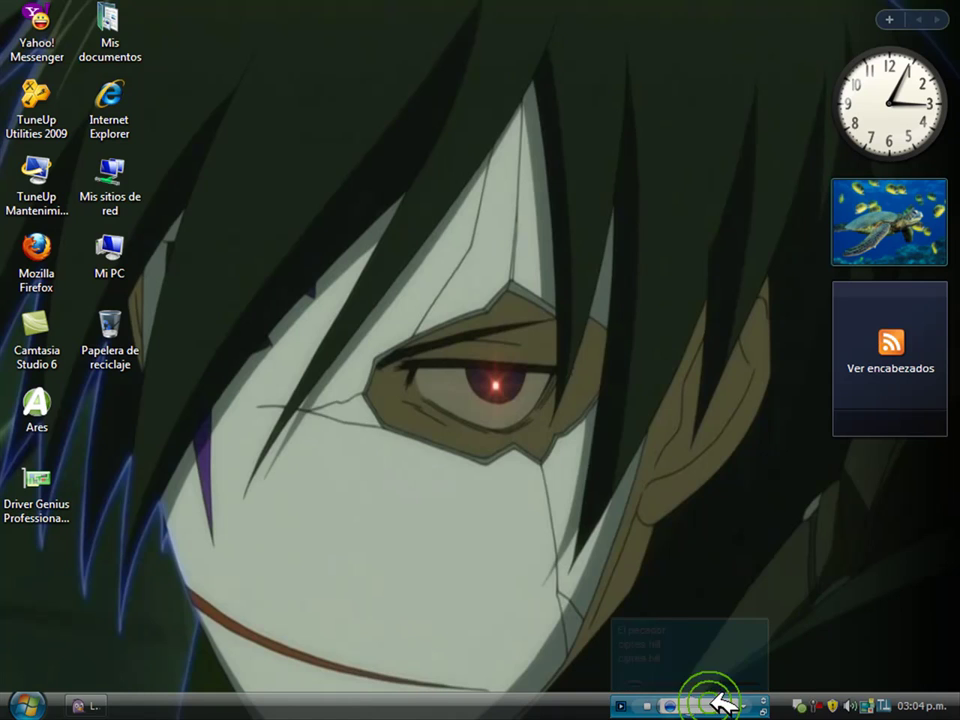
click(814, 698)
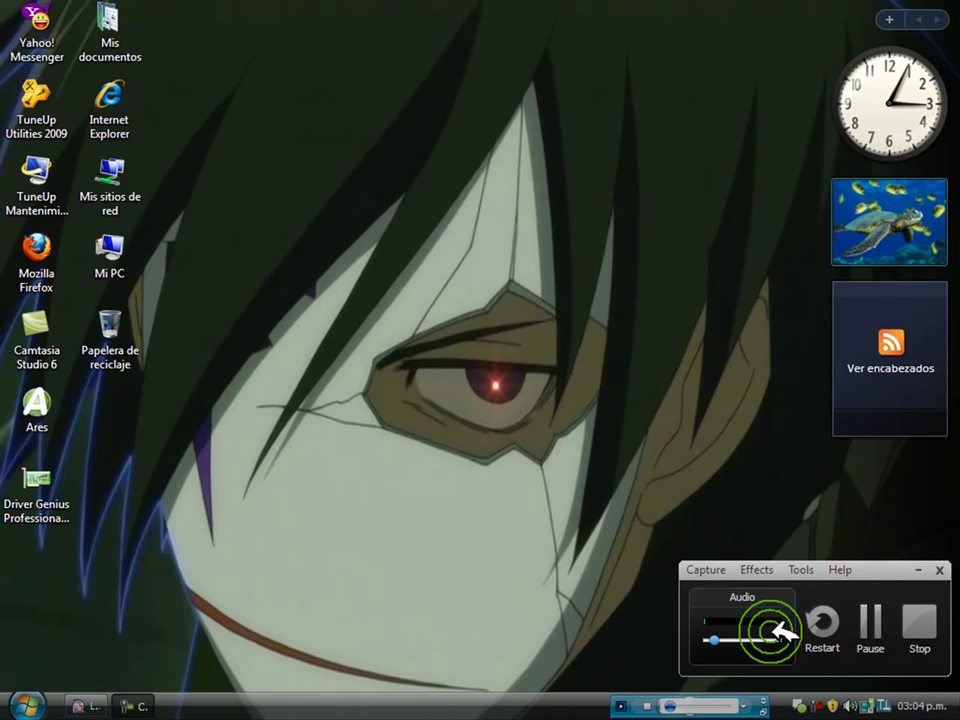
mouse_move(725, 632)
mouse_down()
mouse_move(757, 634)
mouse_move(738, 634)
mouse_up()
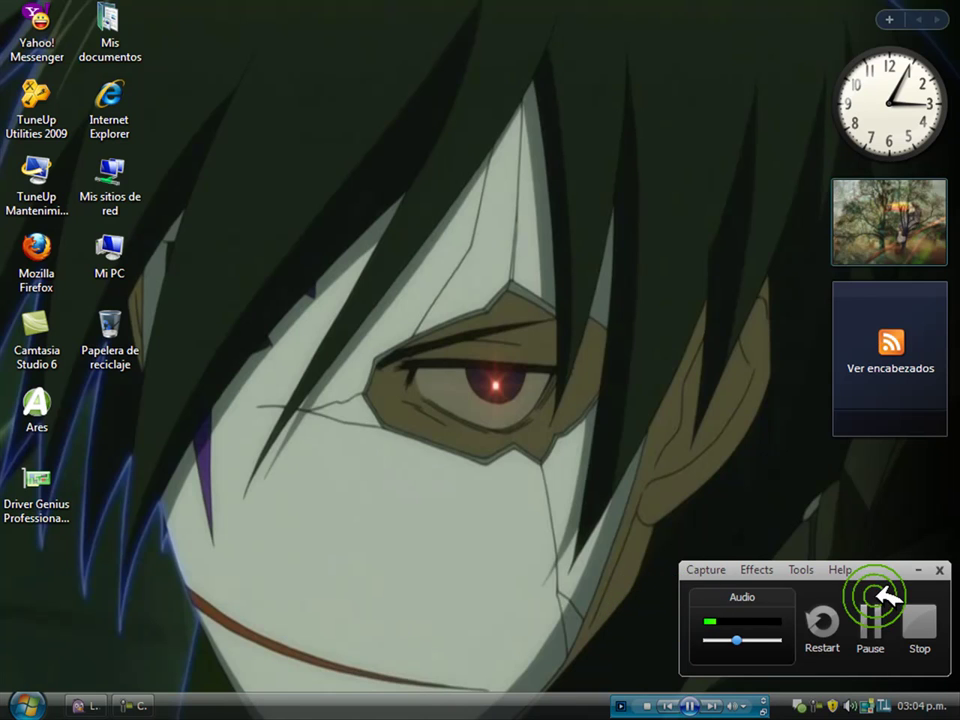
Restore the minimized Pidgin 'Lista de amigos' window from the taskbar.
click(917, 569)
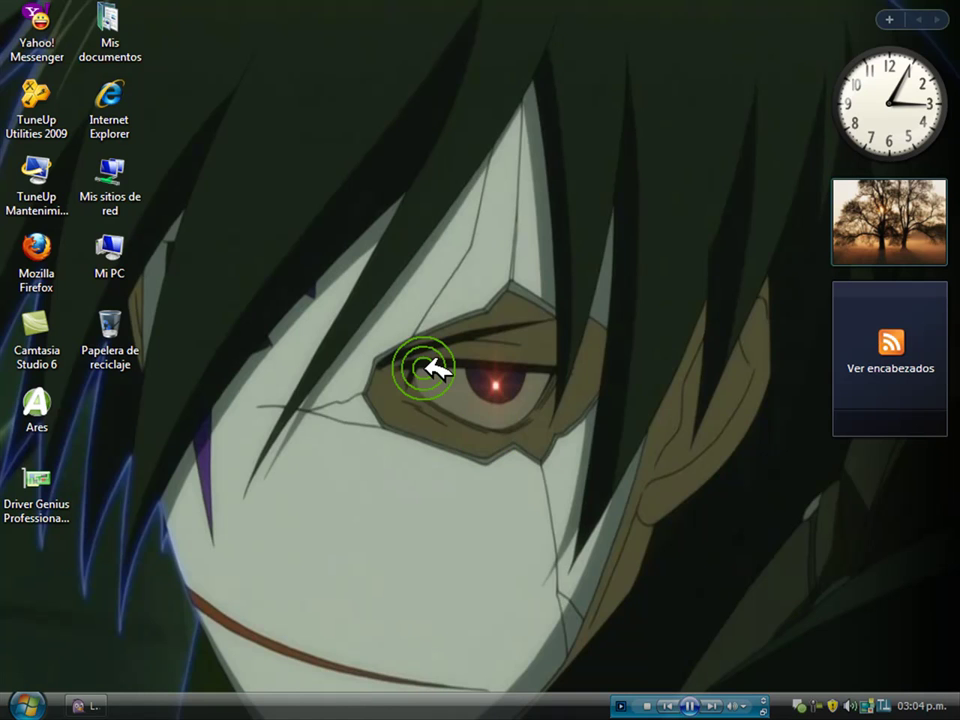
drag(268, 73, 380, 352)
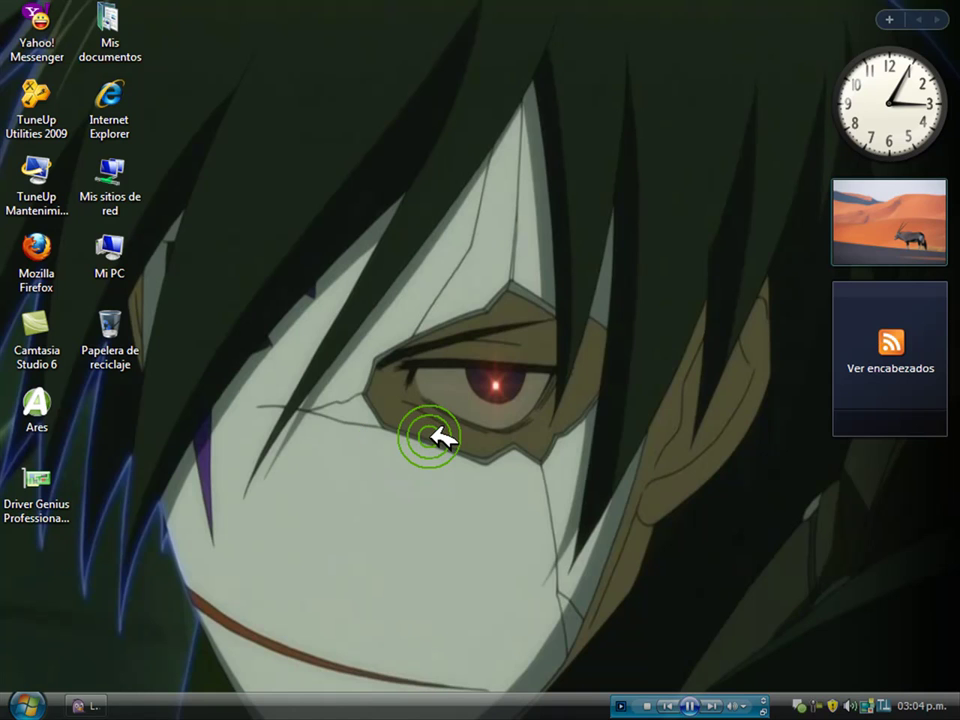
click(85, 705)
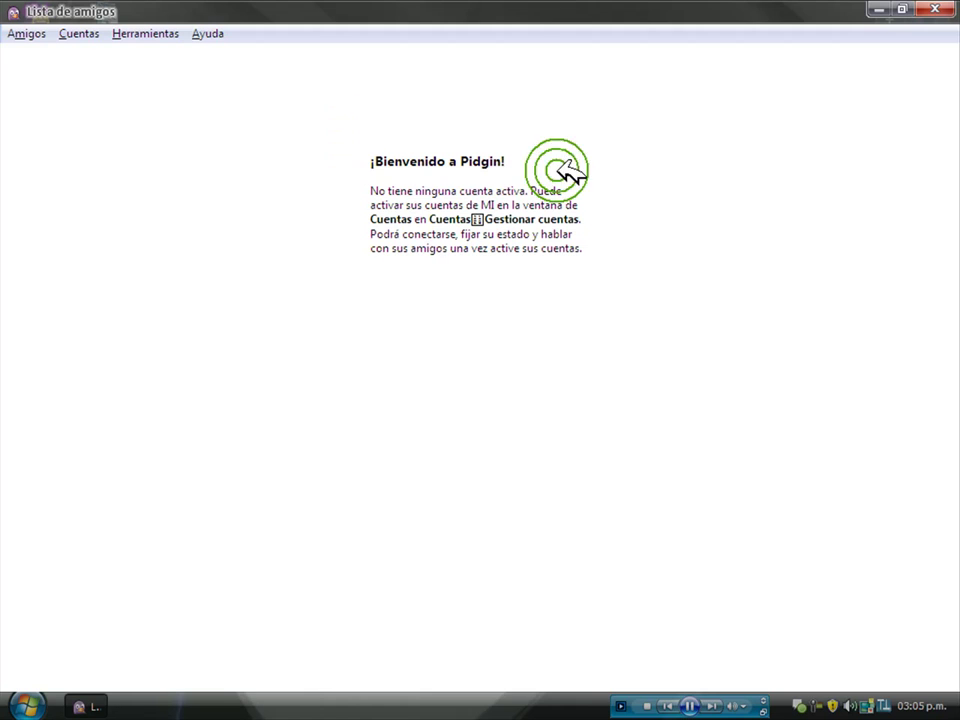
Restore the buddy list to a normal-sized window and open Cuentas > Gestionar cuentas.
click(901, 9)
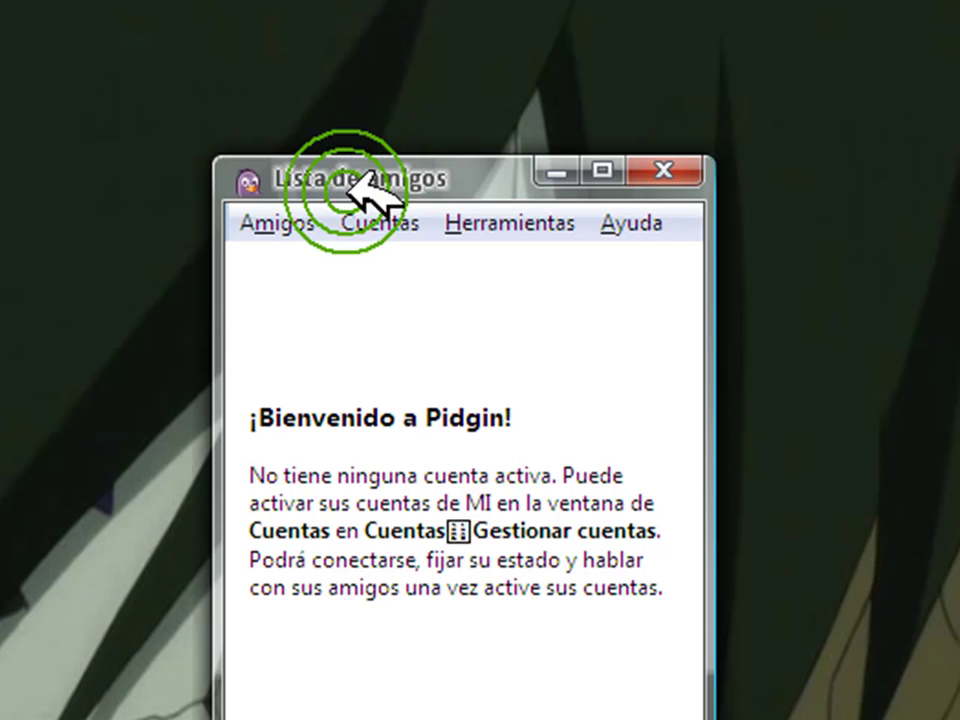
click(385, 220)
click(410, 258)
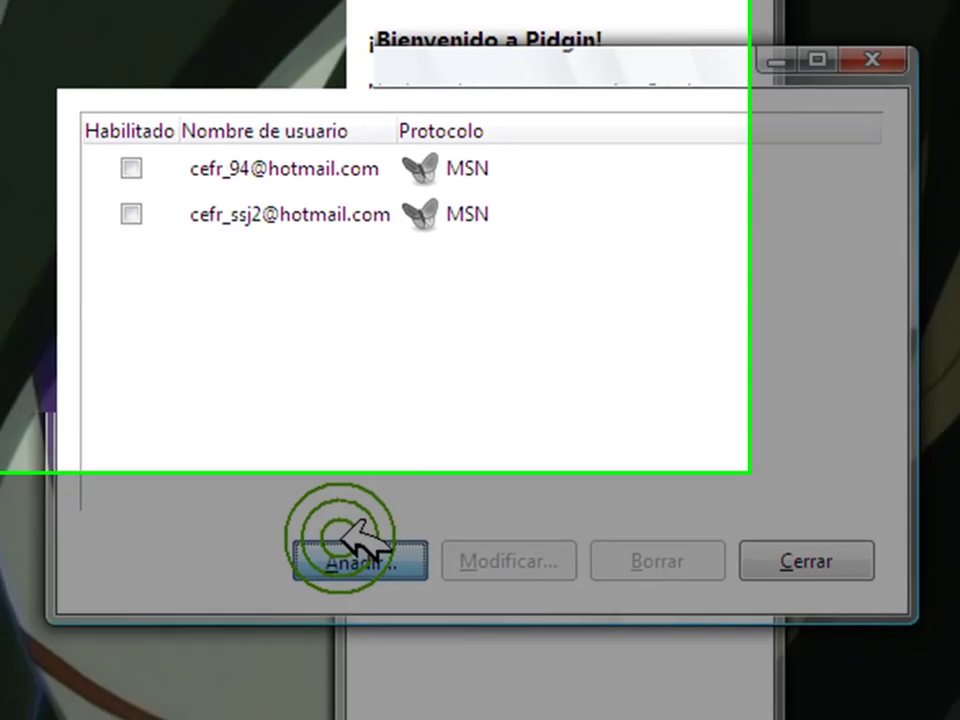
Add a Yahoo-protocol account with its username and password, with Recordar contraseña ticked.
click(345, 540)
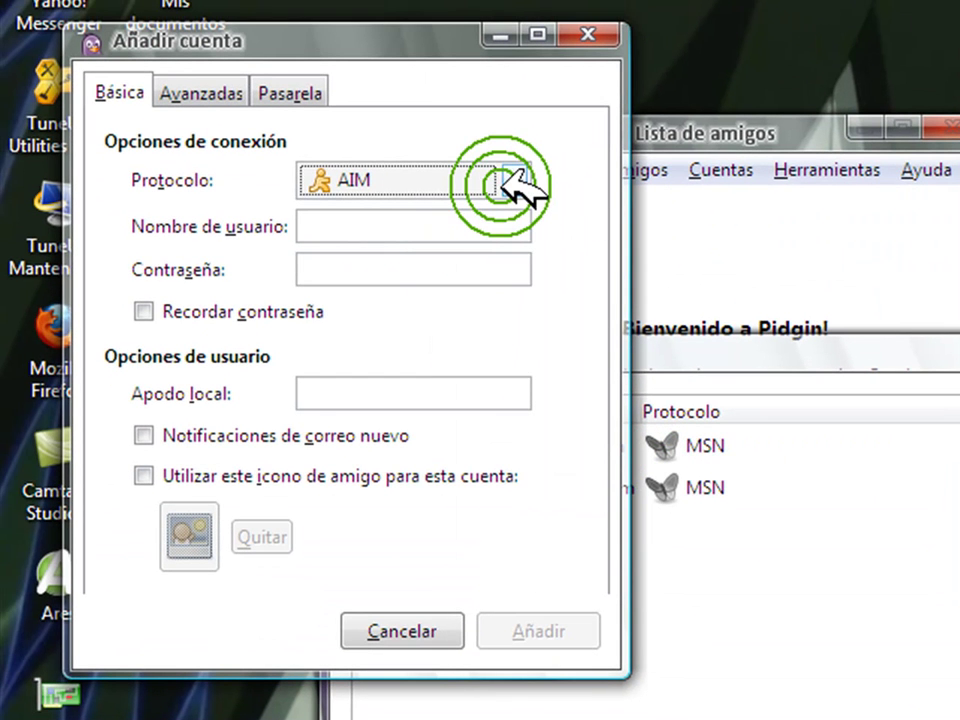
click(506, 180)
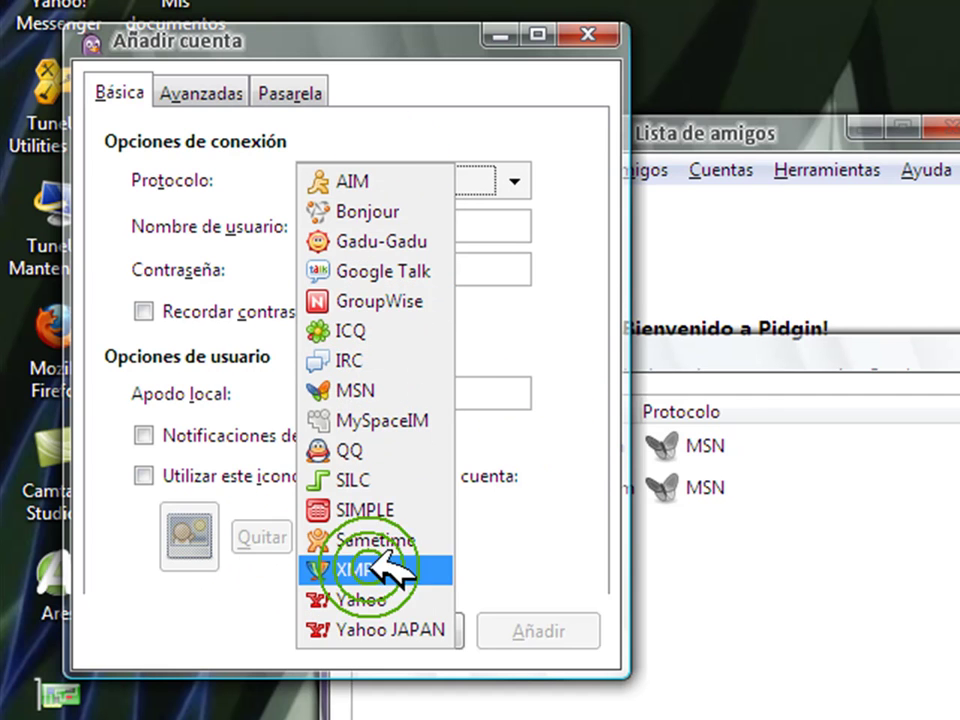
click(380, 599)
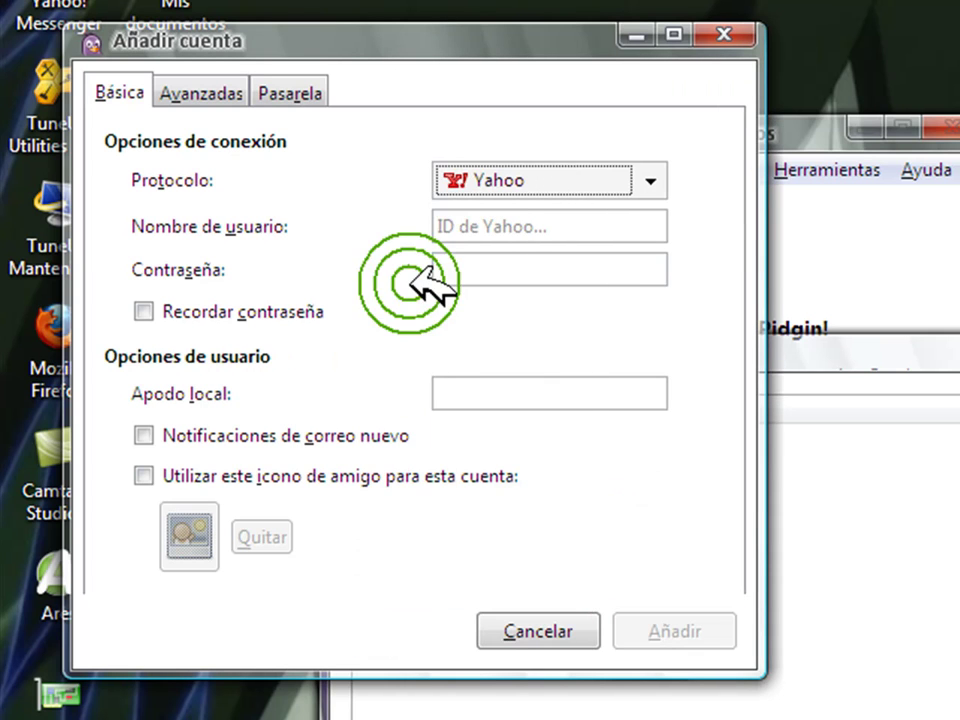
click(490, 218)
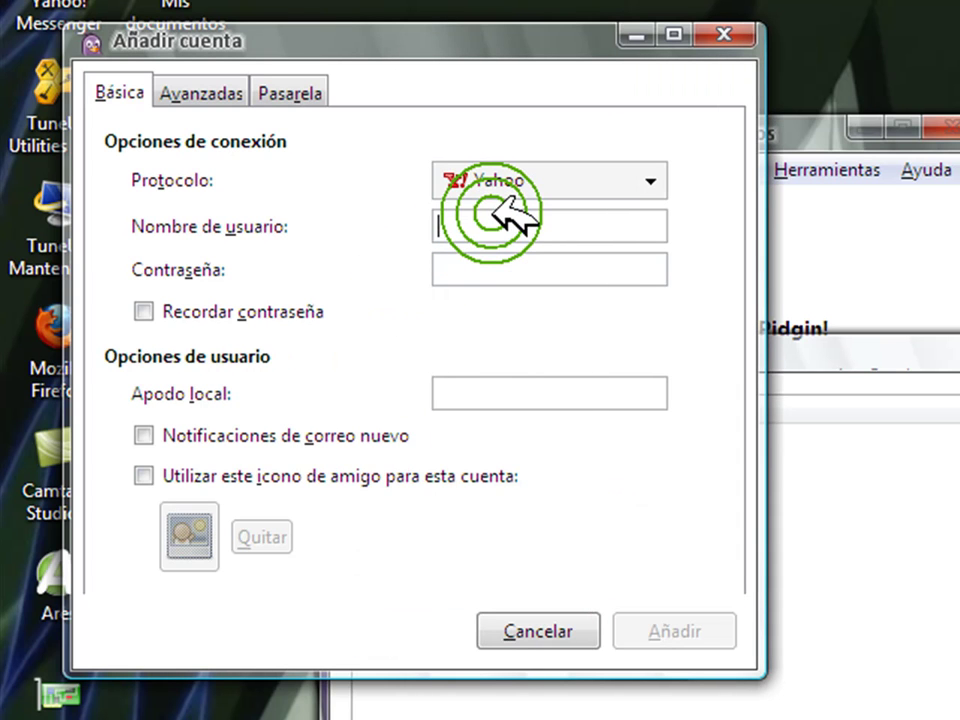
text(j)
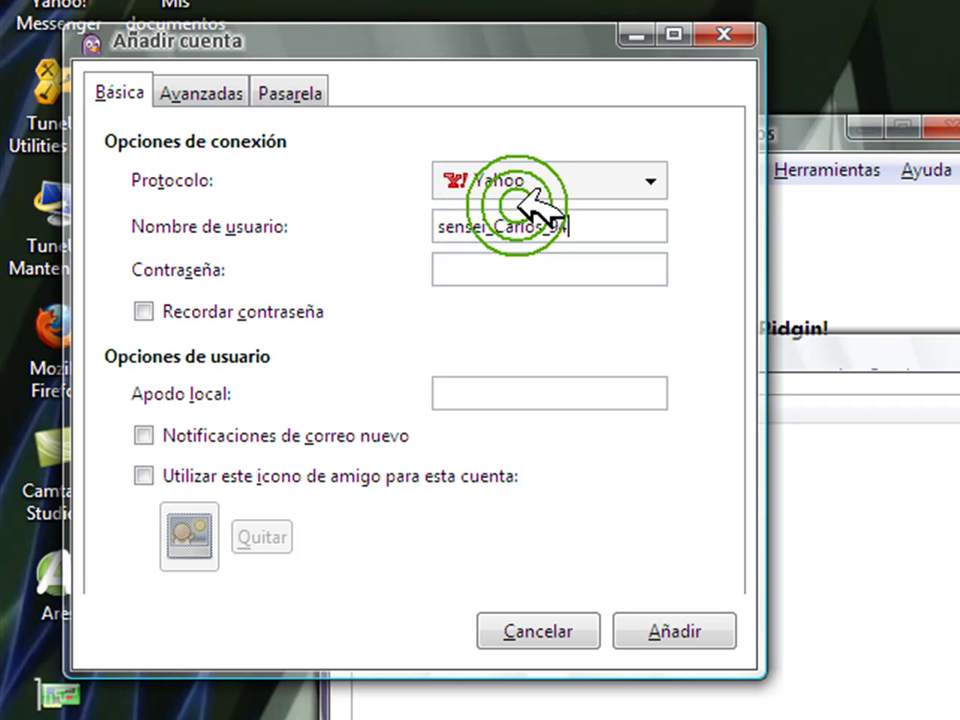
click(495, 268)
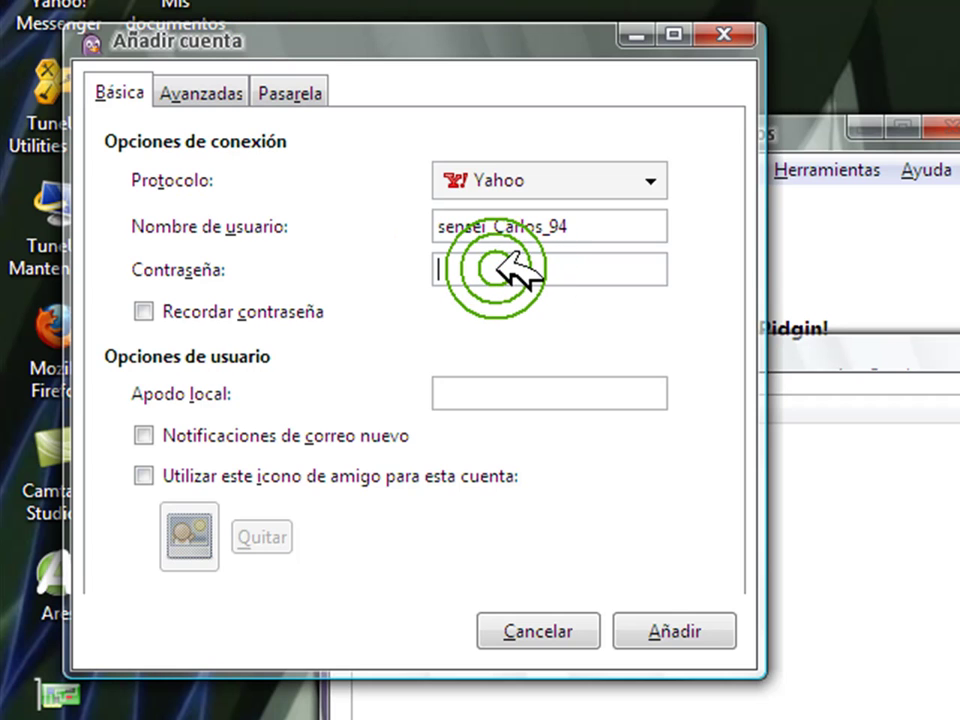
text(12345)
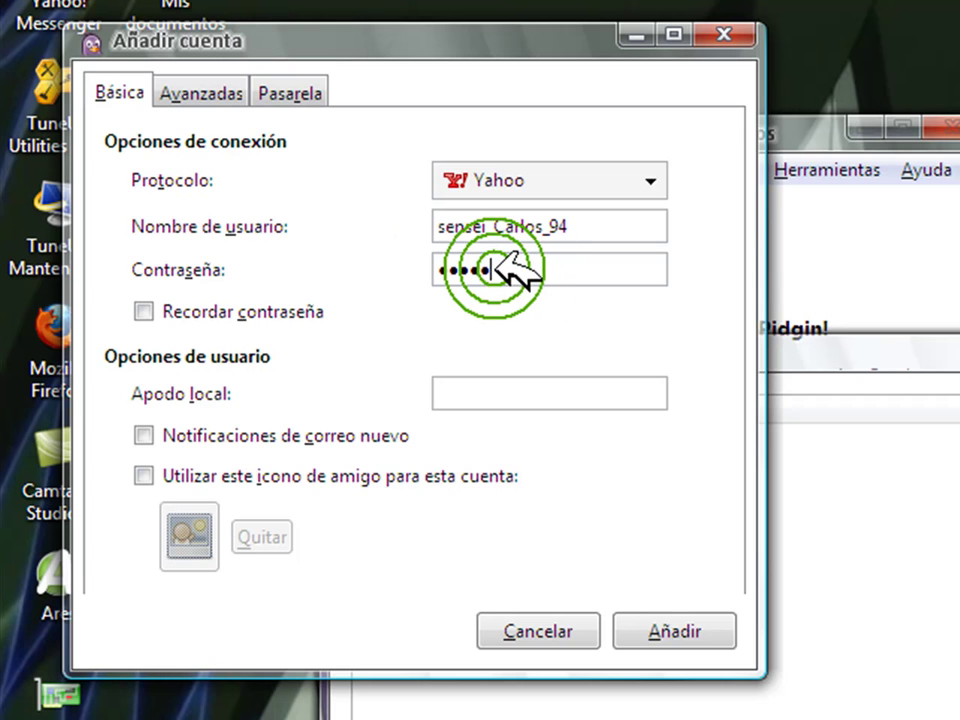
text(6)
click(144, 311)
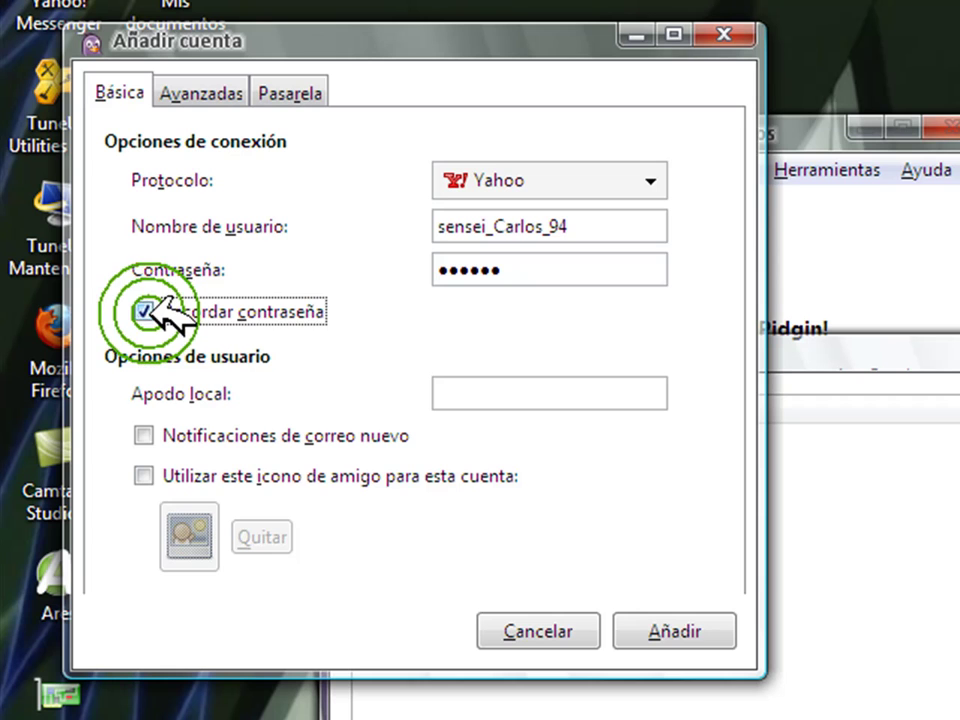
click(688, 620)
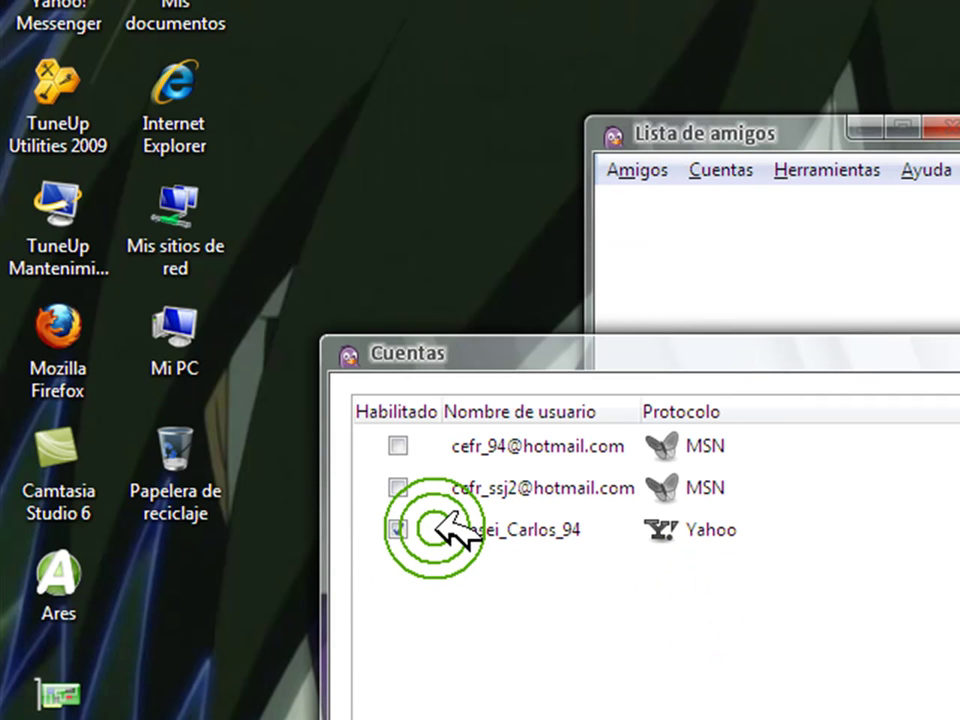
Tick Habilitado for the Yahoo account, close Cuentas, and select contacts in the buddy list.
click(400, 527)
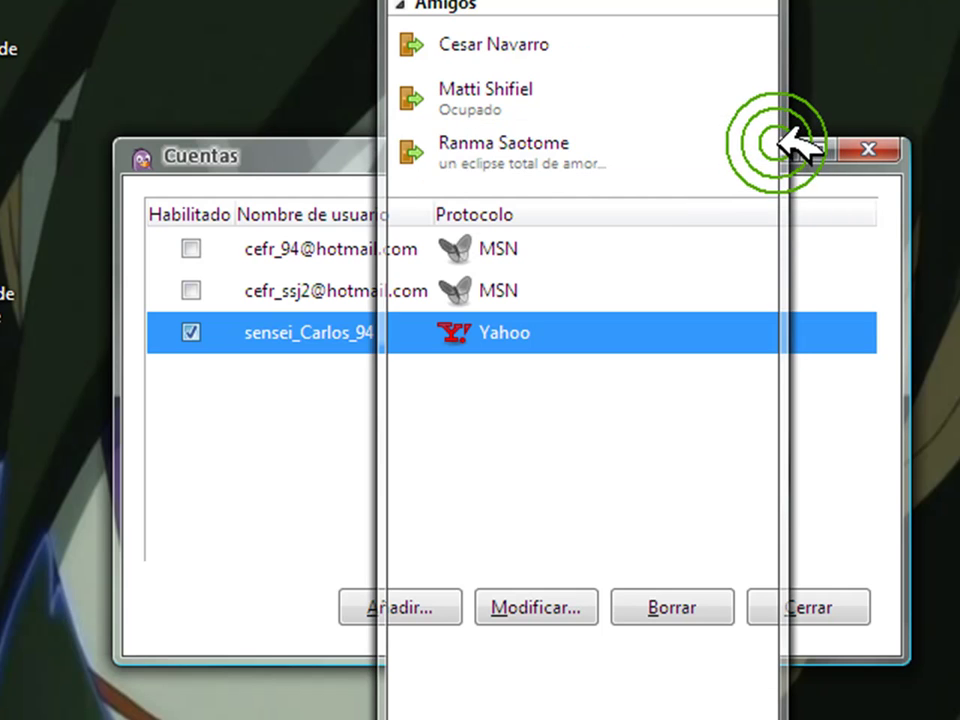
click(595, 210)
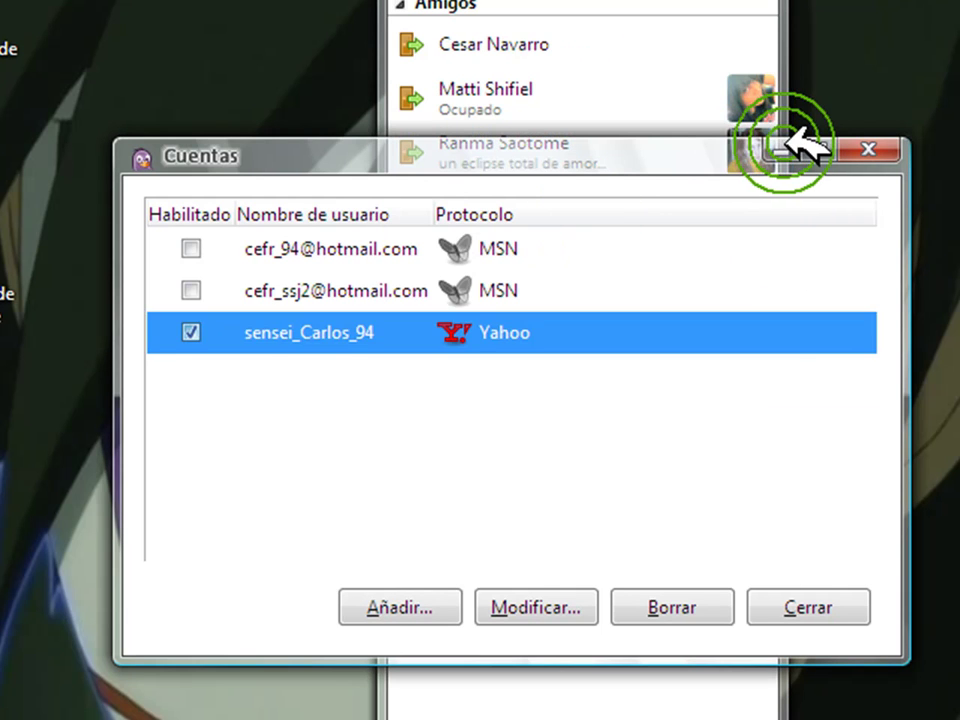
click(795, 153)
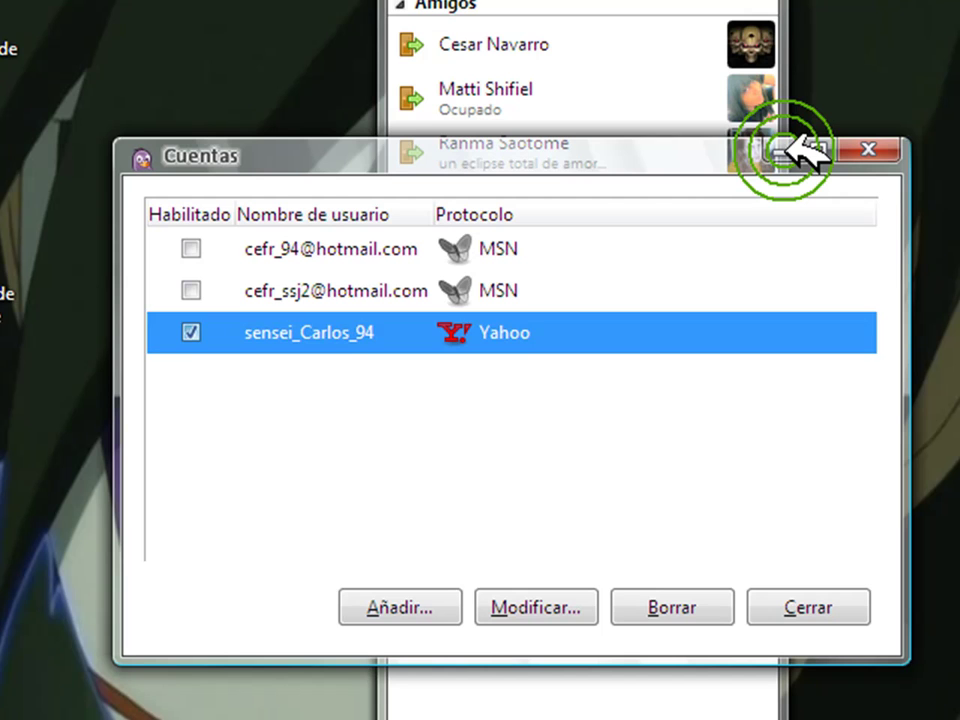
click(756, 224)
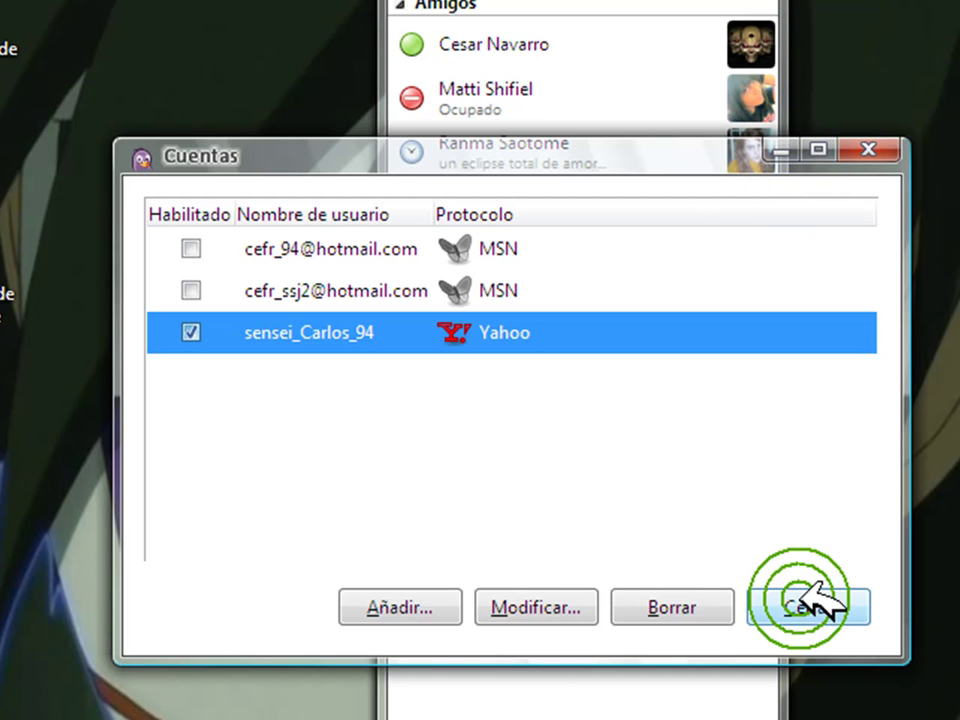
click(785, 606)
click(515, 155)
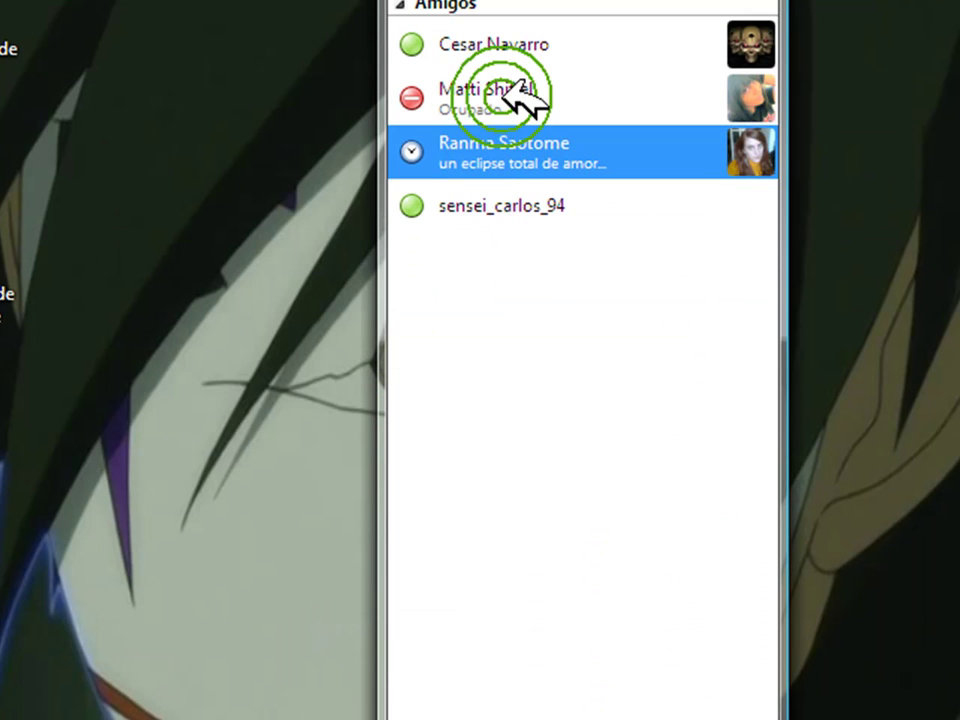
click(514, 66)
Open Cuentas > Gestionar cuentas from the buddy list's menu bar.
click(519, 93)
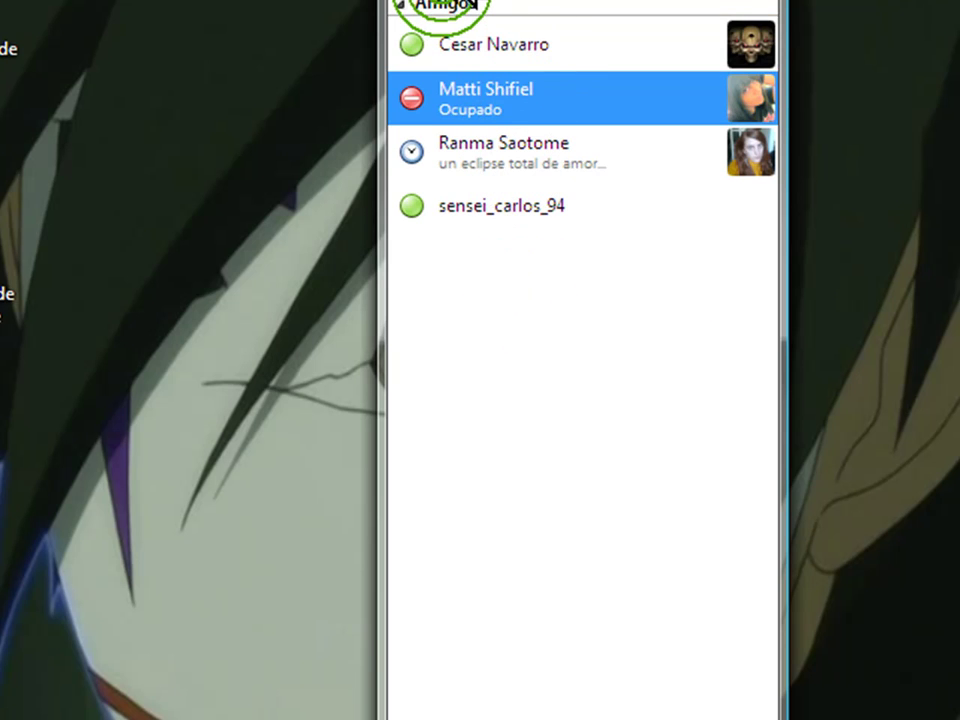
click(445, 4)
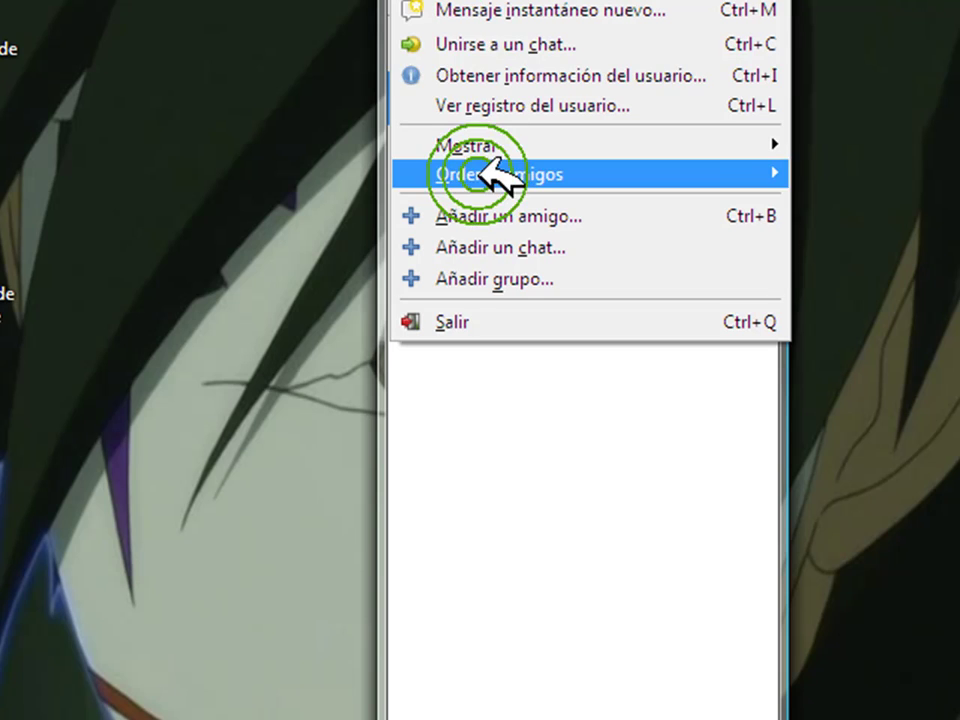
click(497, 4)
click(515, 4)
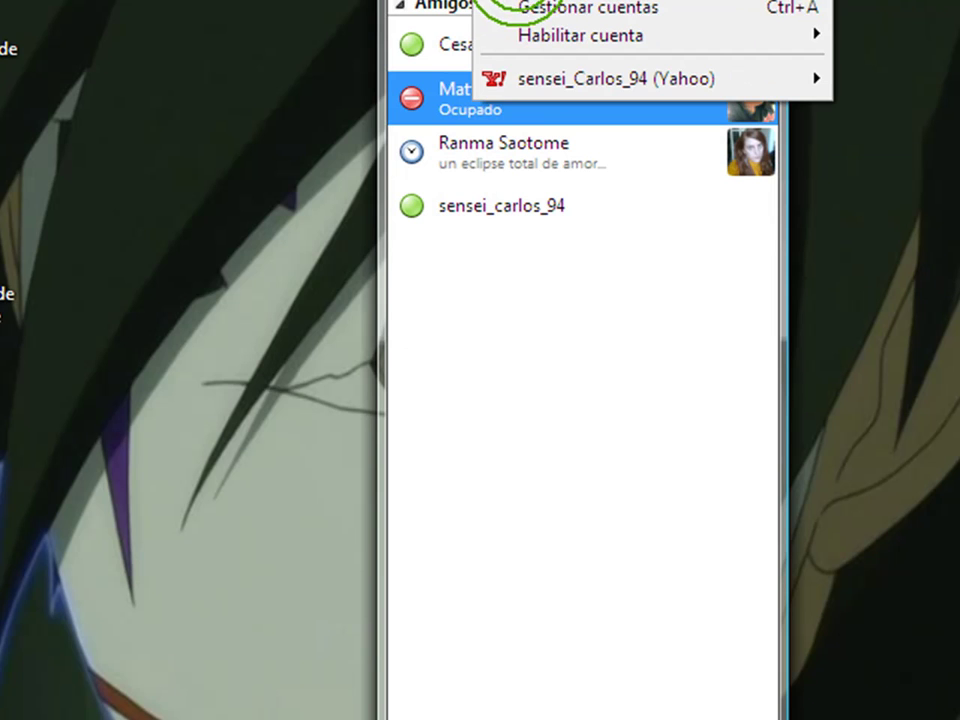
click(570, 10)
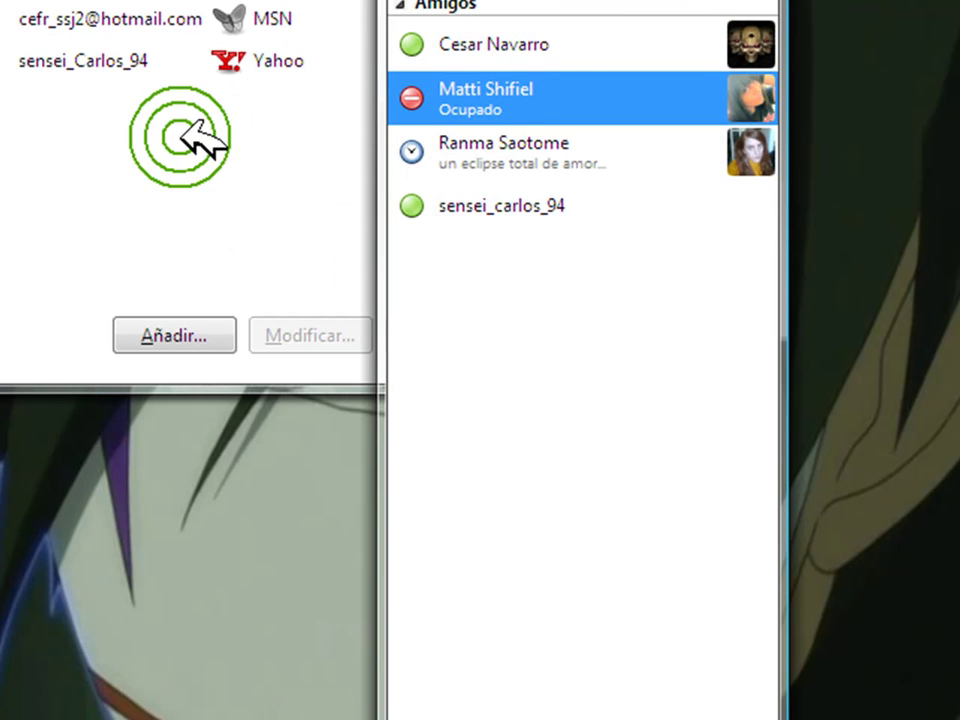
click(210, 118)
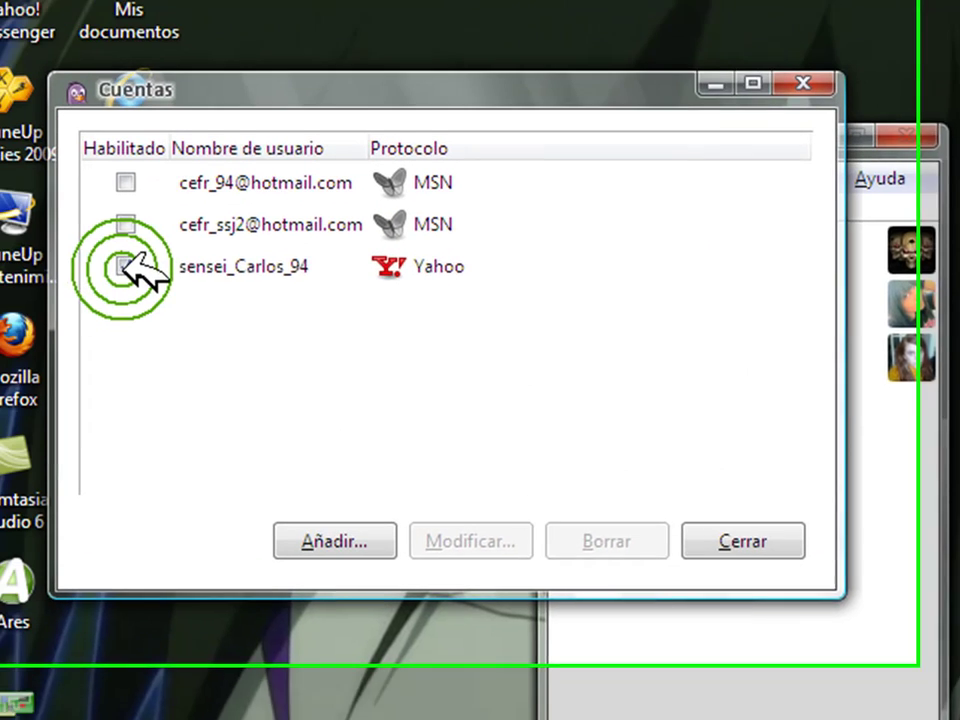
Disable the Yahoo account, enable the first MSN account, and close the accounts list.
click(0, 82)
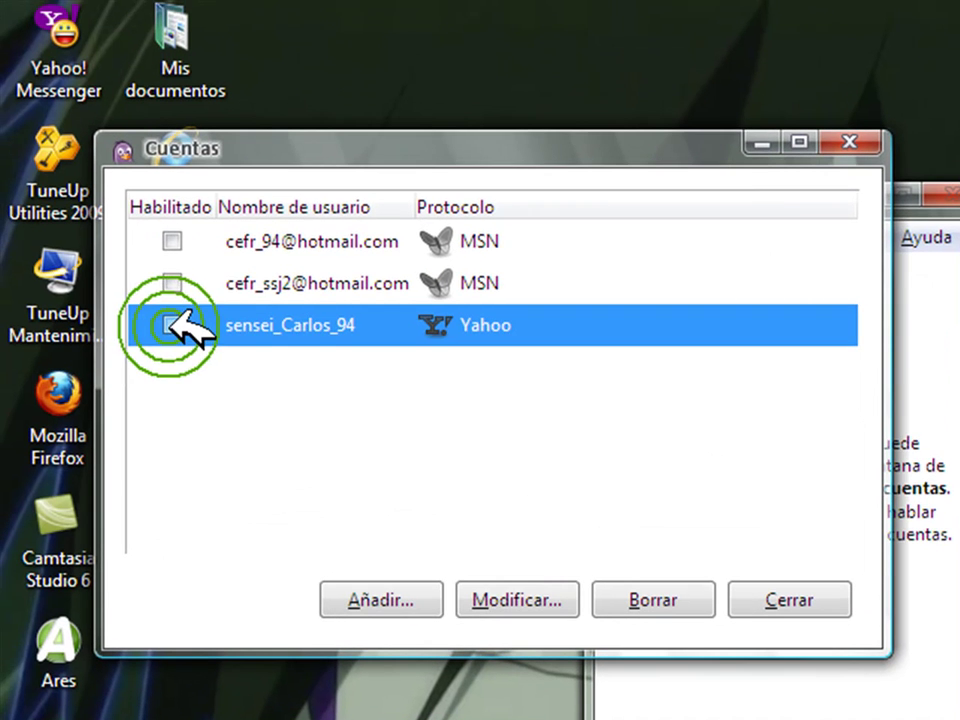
click(174, 242)
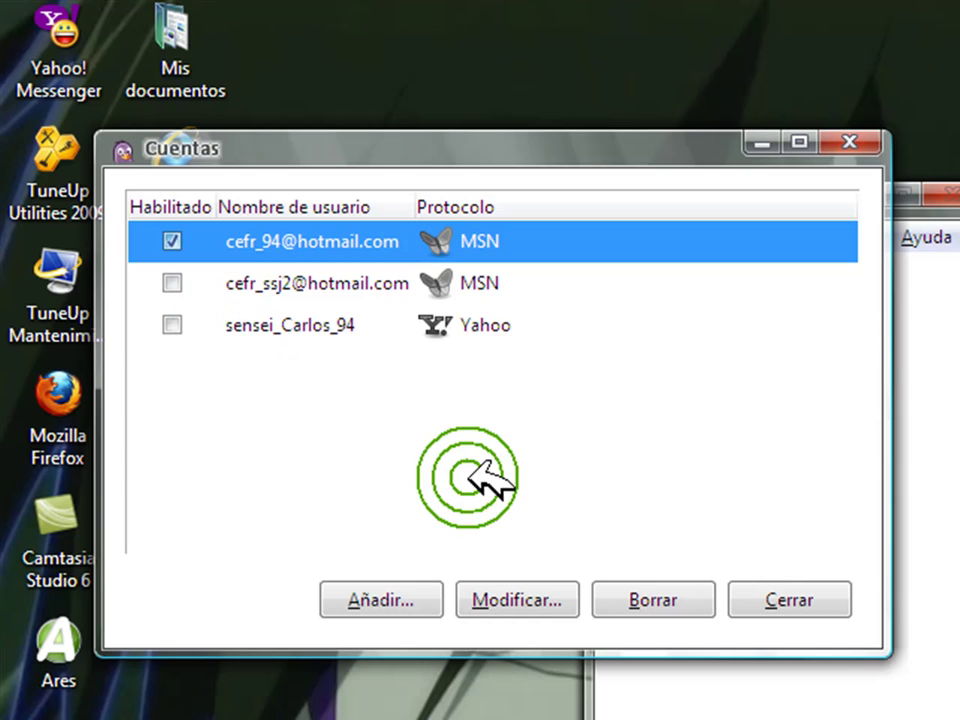
click(812, 596)
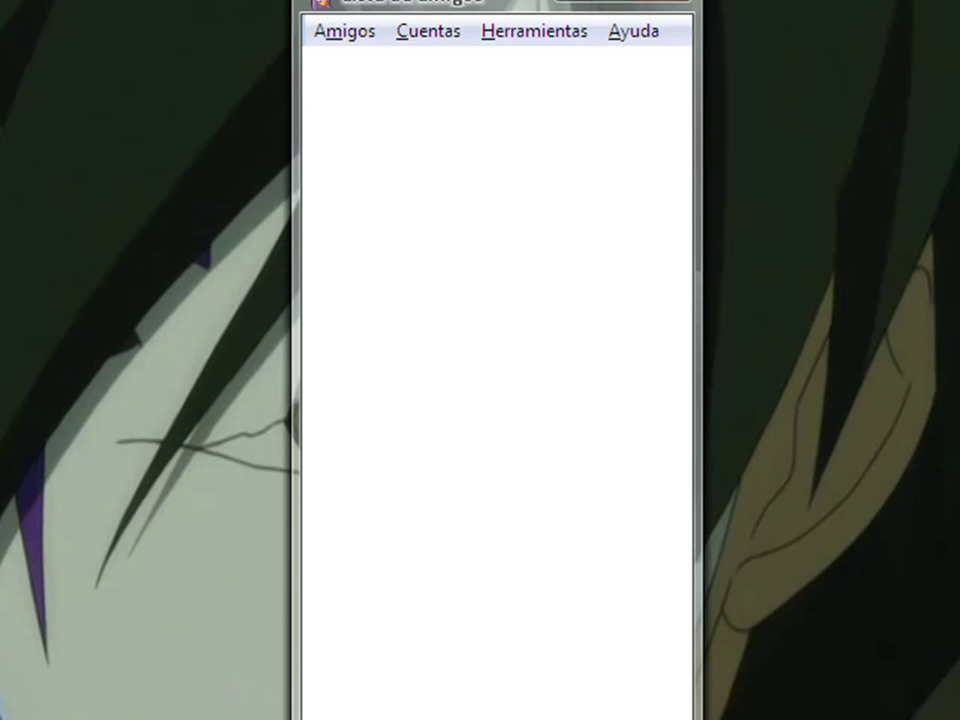
Check the account list under Cuentas > Gestionar cuentas and close it again.
click(505, 31)
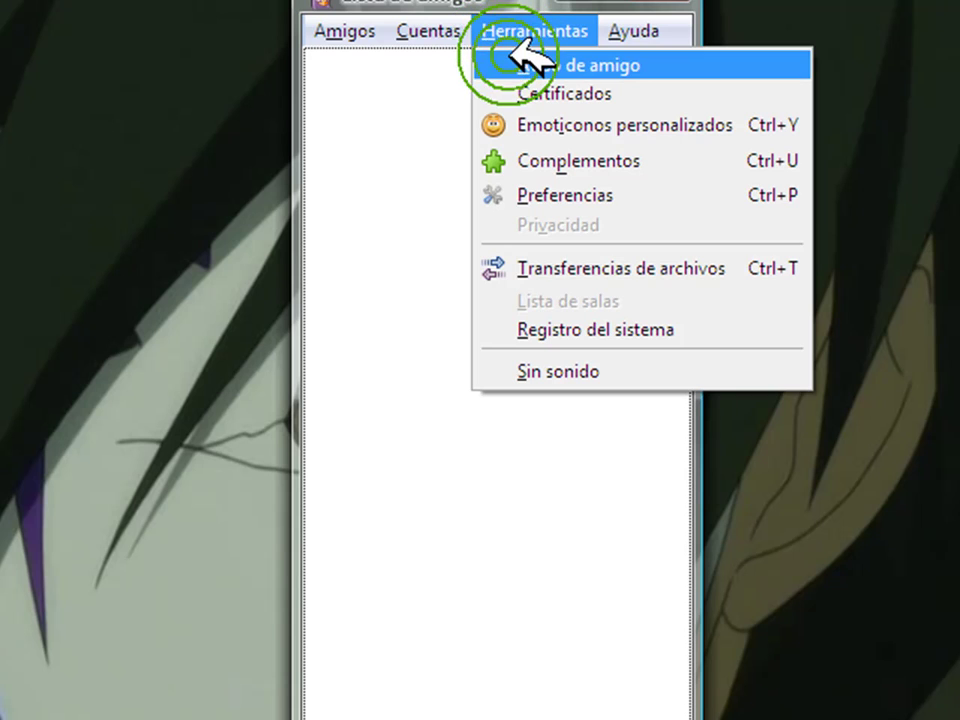
click(432, 38)
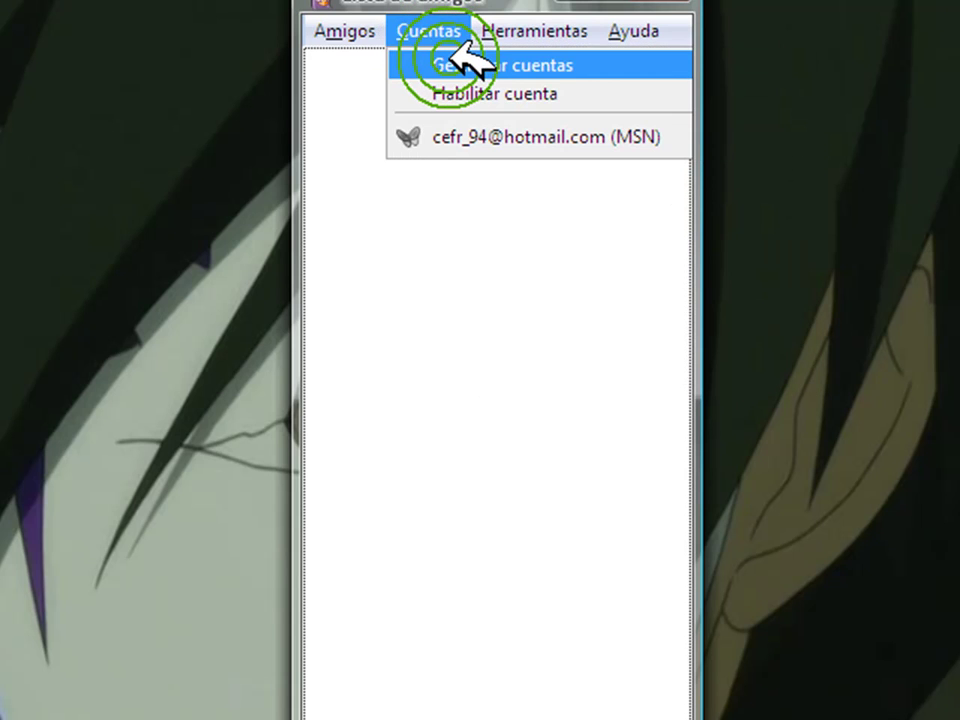
click(470, 65)
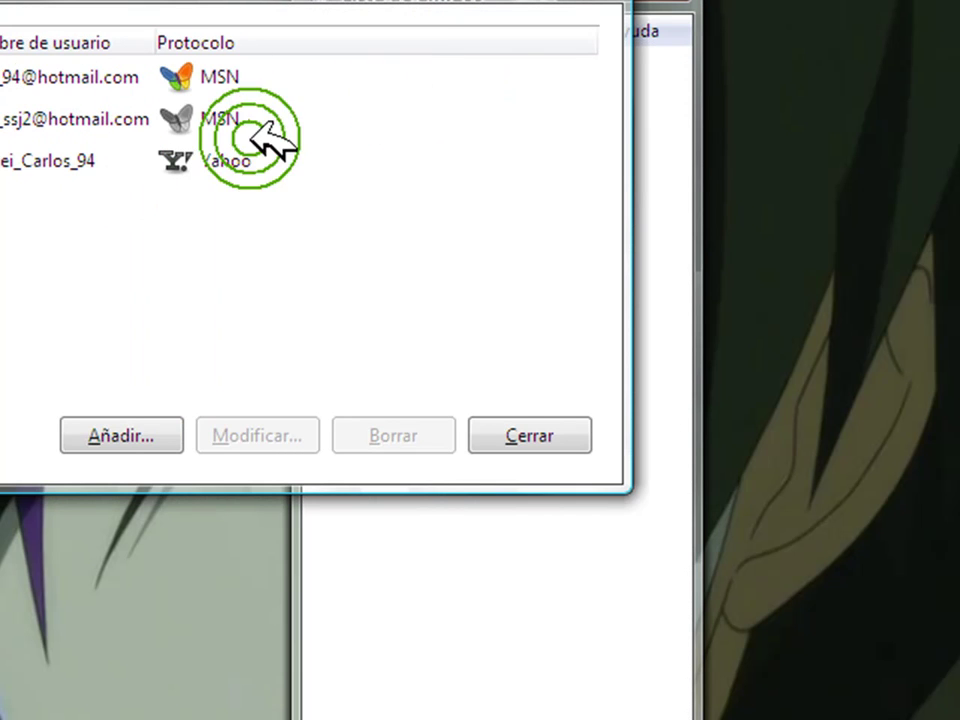
click(590, 2)
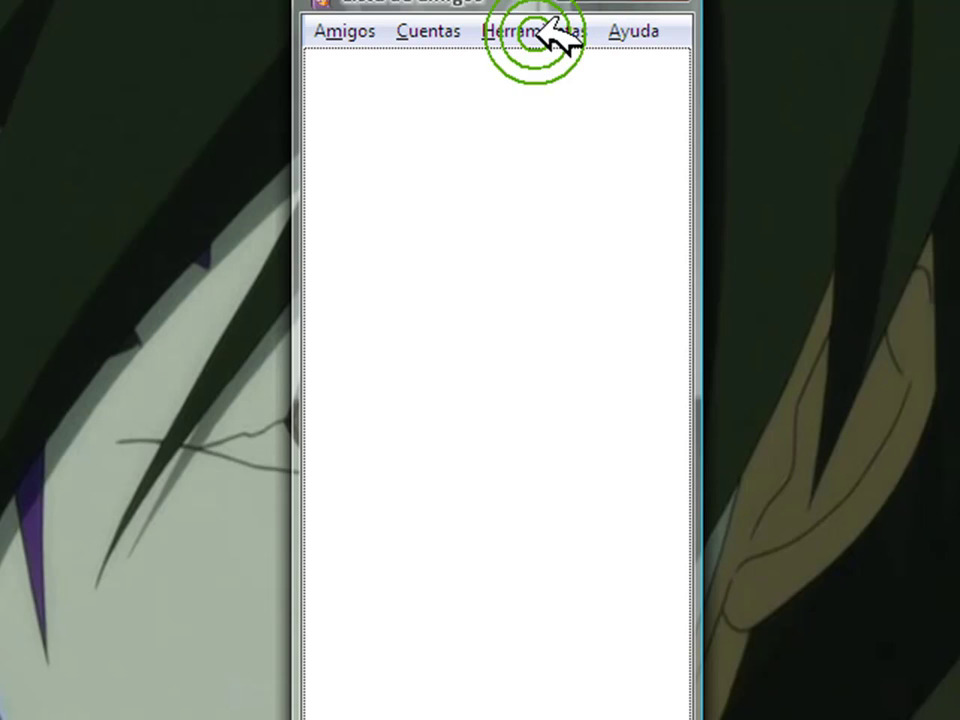
Move the Lista de amigos window left and drag its right border to widen it.
drag(497, 5, 431, 0)
click(422, 338)
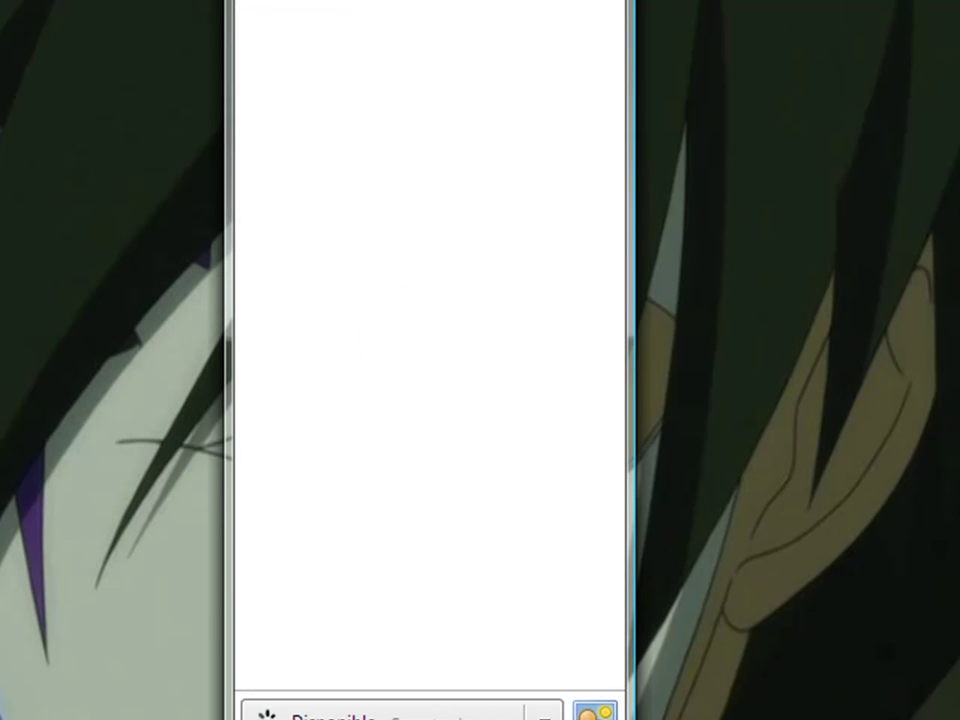
drag(636, 545, 708, 520)
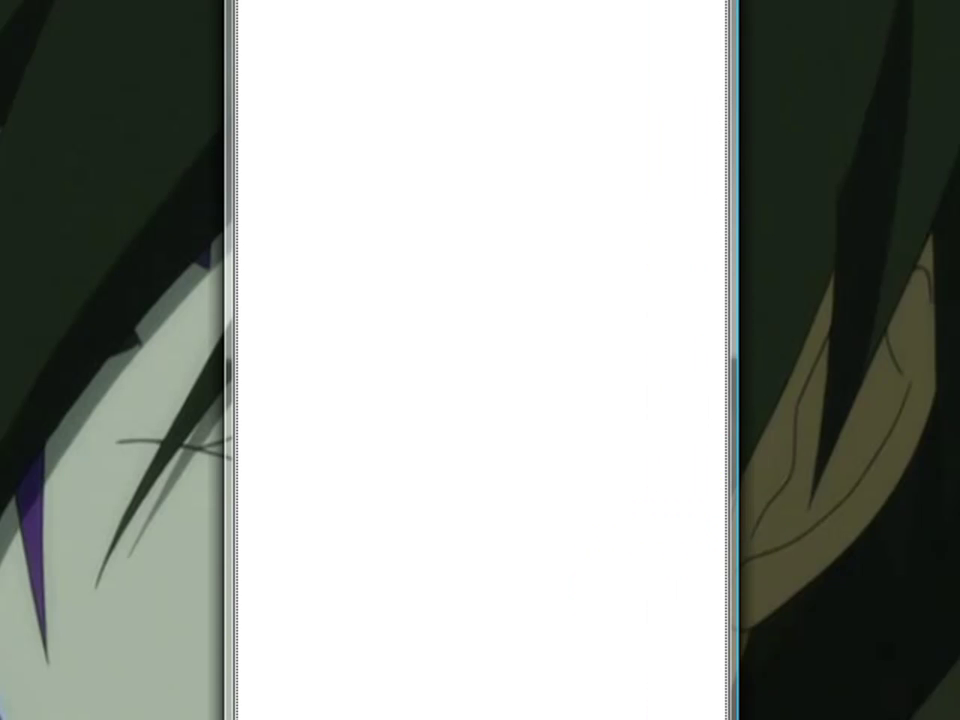
mouse_move(476, 17)
mouse_down()
mouse_move(574, 499)
mouse_move(567, 296)
mouse_up()
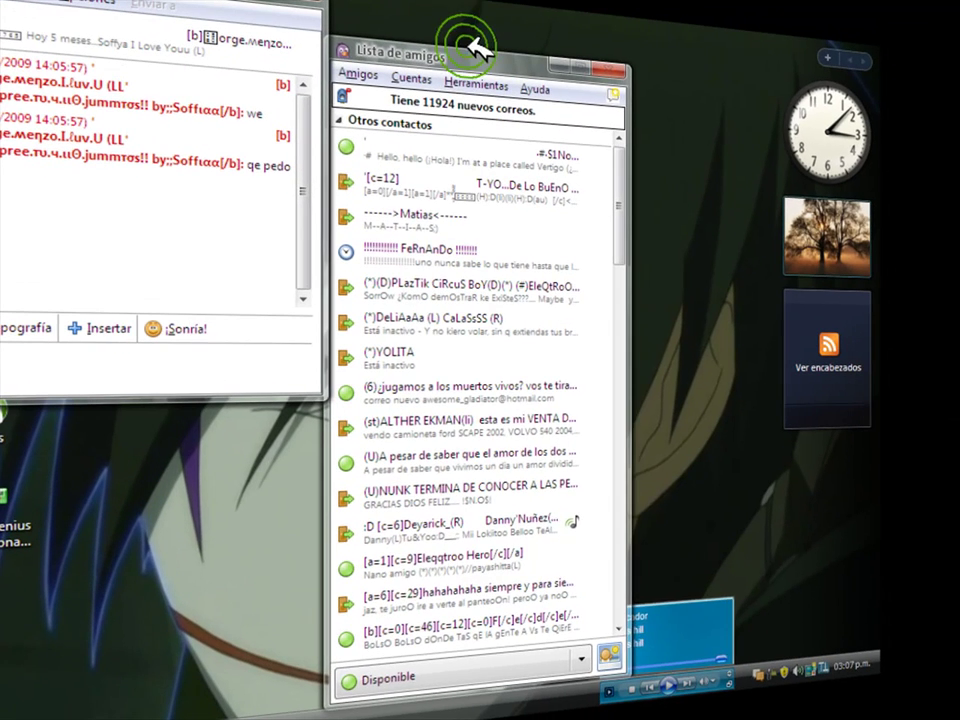
Move the buddy list right beside the chat, focus its message box, then minimize both windows.
drag(468, 42, 560, 36)
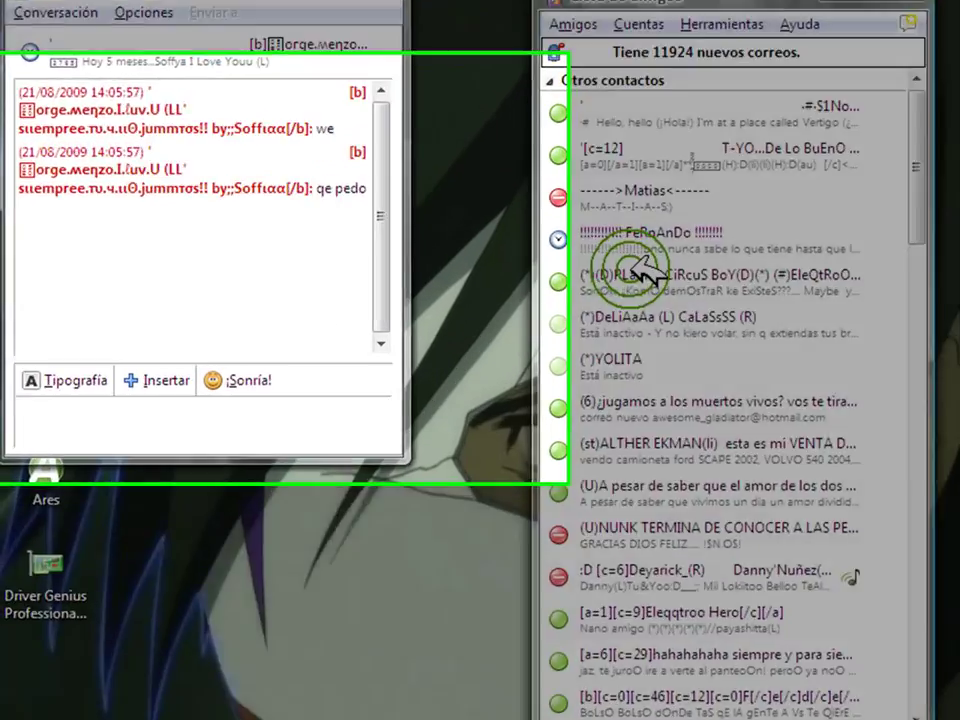
mouse_move(505, 255)
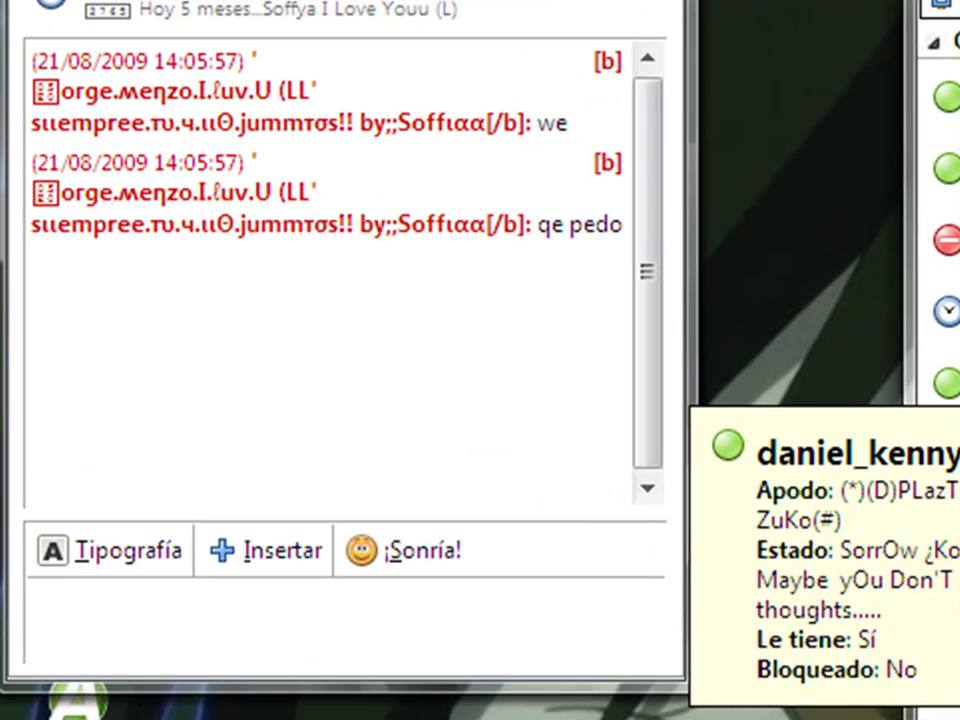
click(466, 392)
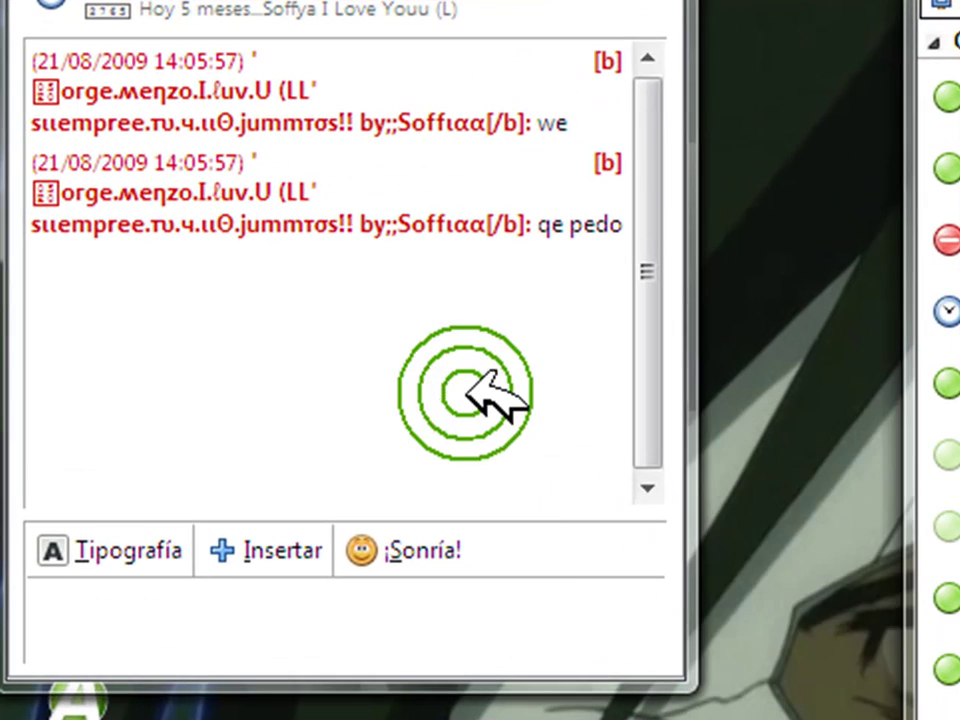
click(493, 628)
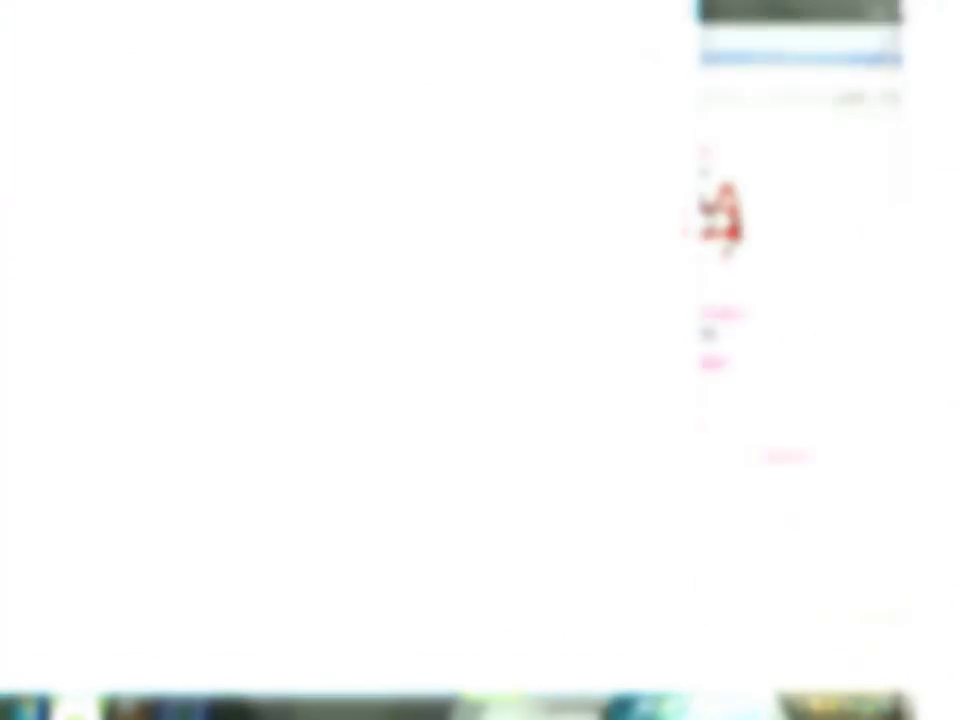
click(689, 695)
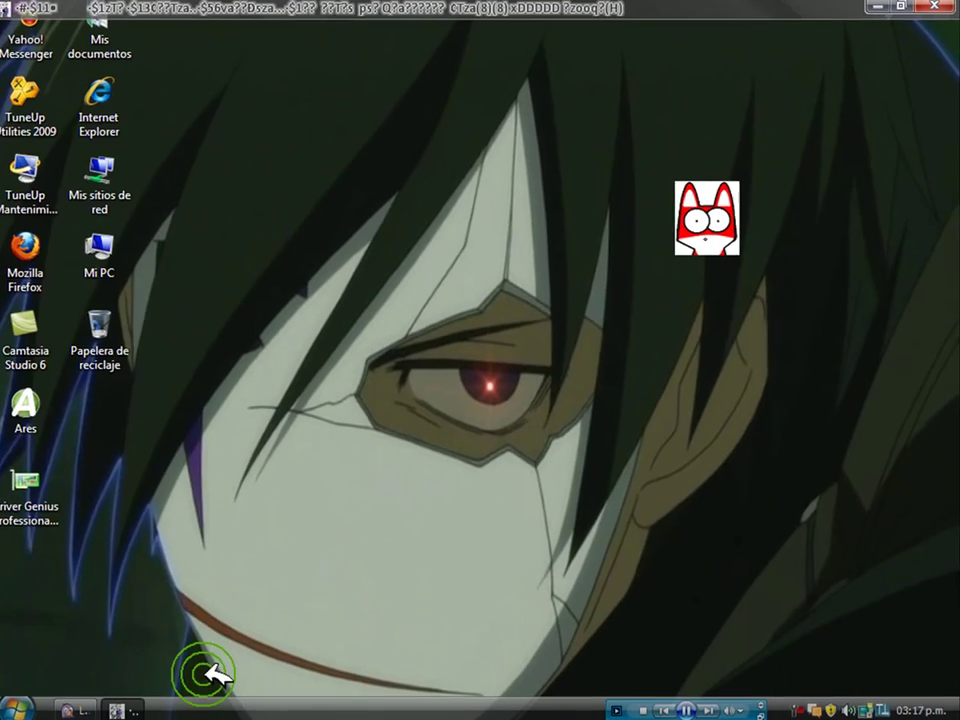
Restore the tabbed chat window, inspect the fox emoticon's menu, then switch tabs back to the fox chat.
click(88, 706)
click(704, 220)
right_click(706, 222)
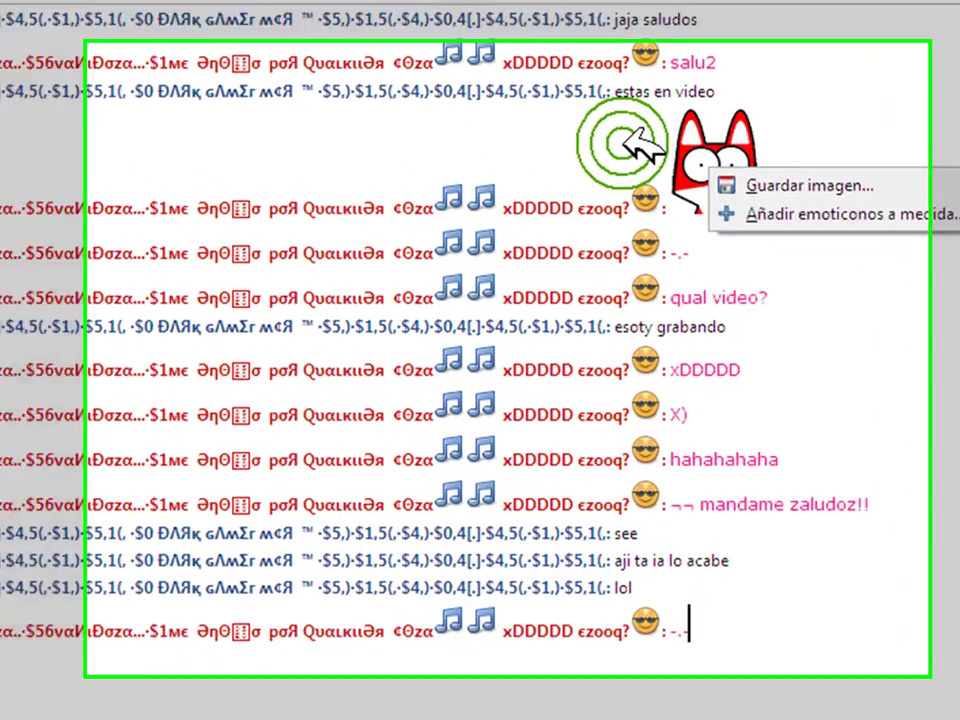
click(640, 145)
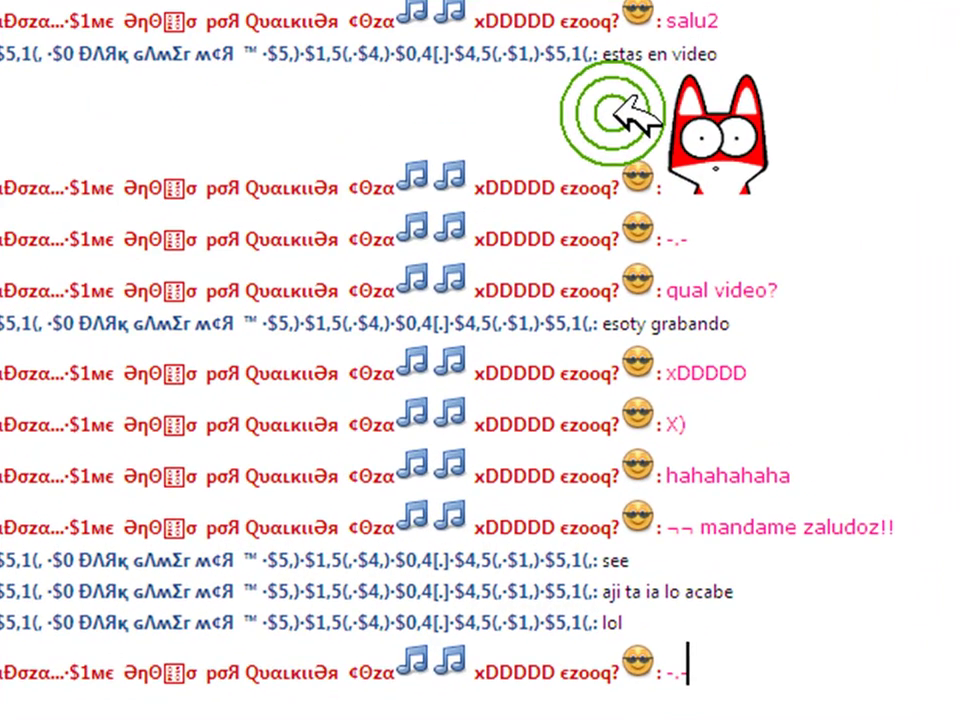
click(823, 146)
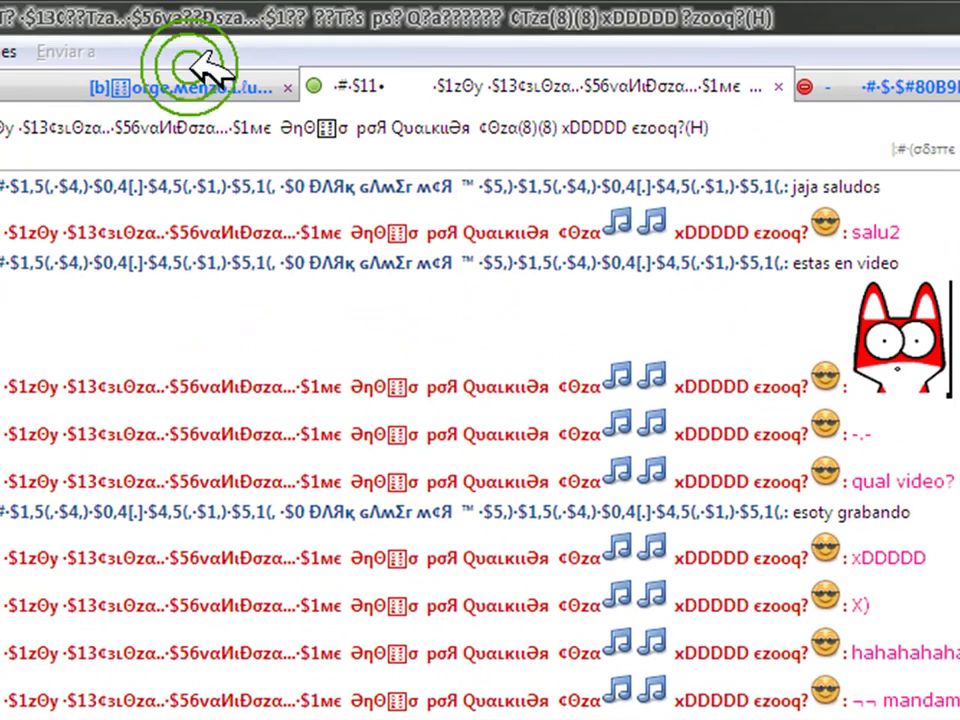
click(205, 88)
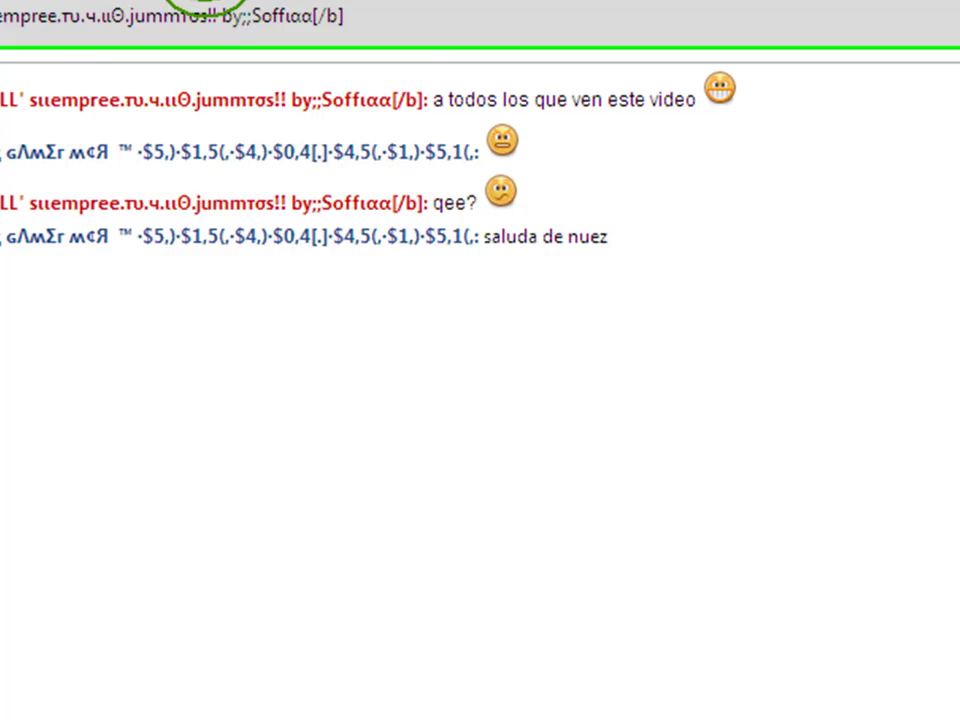
click(20, 135)
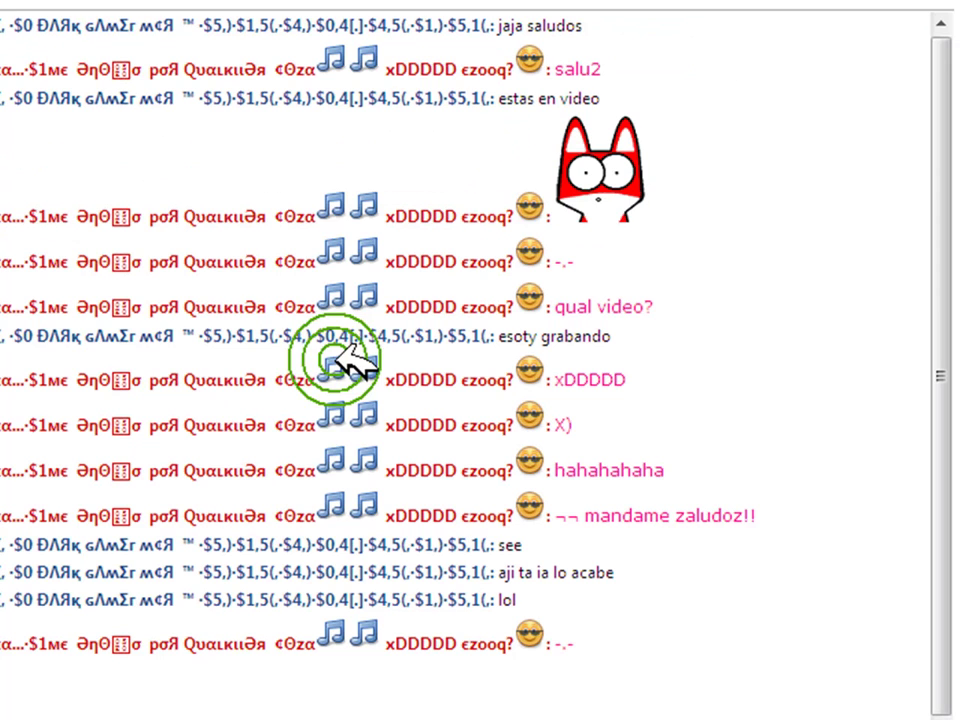